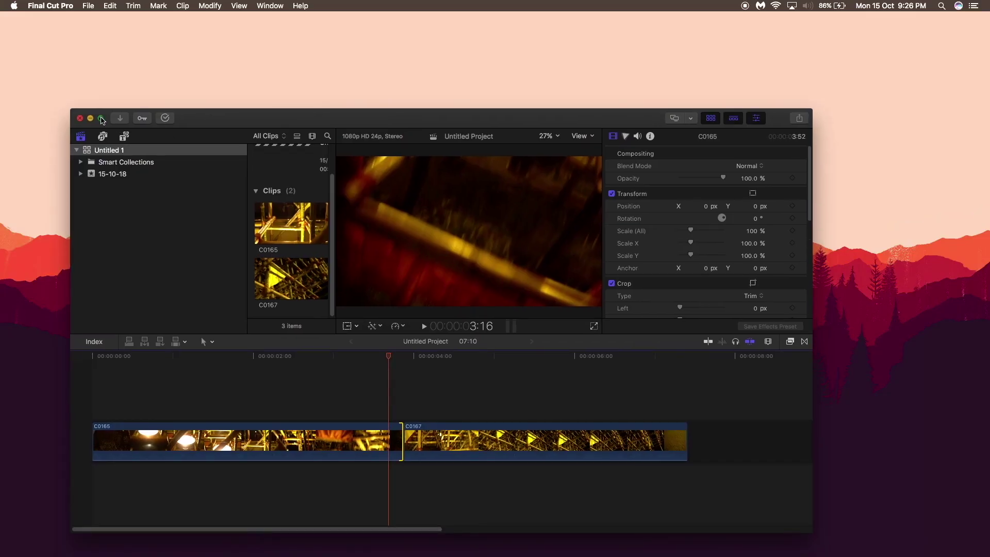
Make the Final Cut Pro window full screen and play the edit through once
{"action": "left_click", "coordinate": [102, 120]}
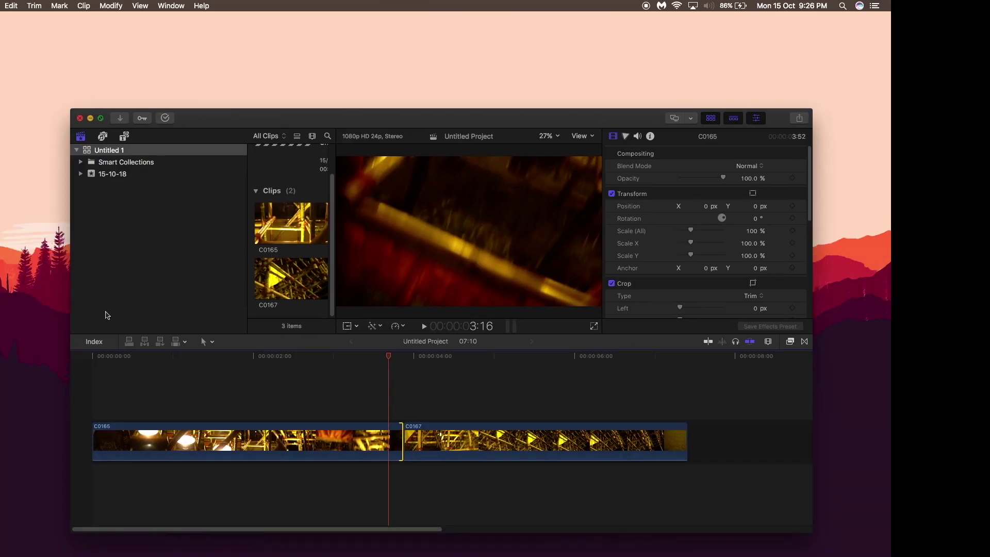
{"action": "key", "text": "space"}
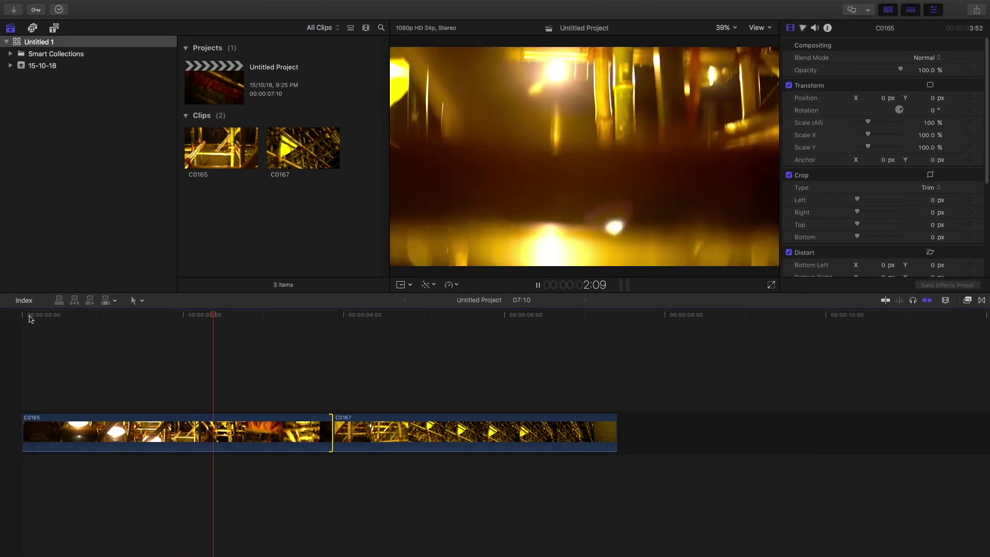
{"action": "key", "text": "space"}
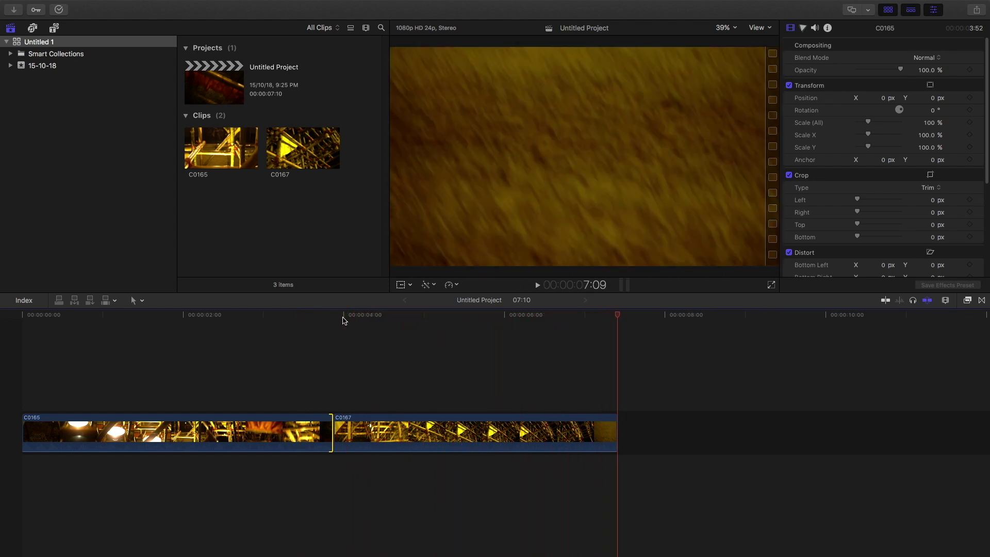
Scrub through C0165 to find the point where its speed ramp should begin
{"action": "left_click", "coordinate": [103, 316]}
{"action": "left_click", "coordinate": [112, 316]}
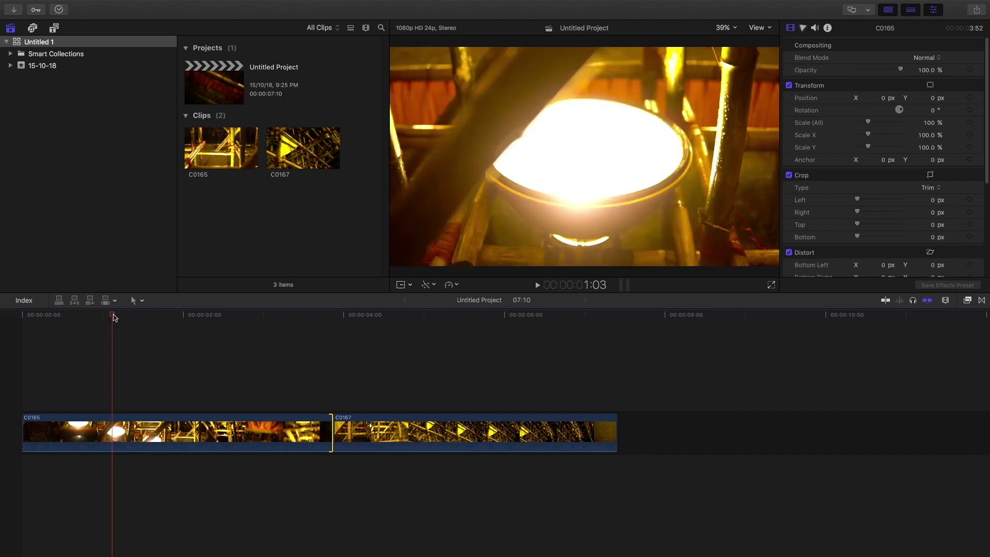
{"action": "left_click_drag", "start_coordinate": [119, 317], "coordinate": [251, 327]}
{"action": "left_click_drag", "start_coordinate": [190, 317], "coordinate": [442, 363]}
Mark C0167 at the playhead and show the retime bars on C0165 and C0167
{"action": "key", "text": "m"}
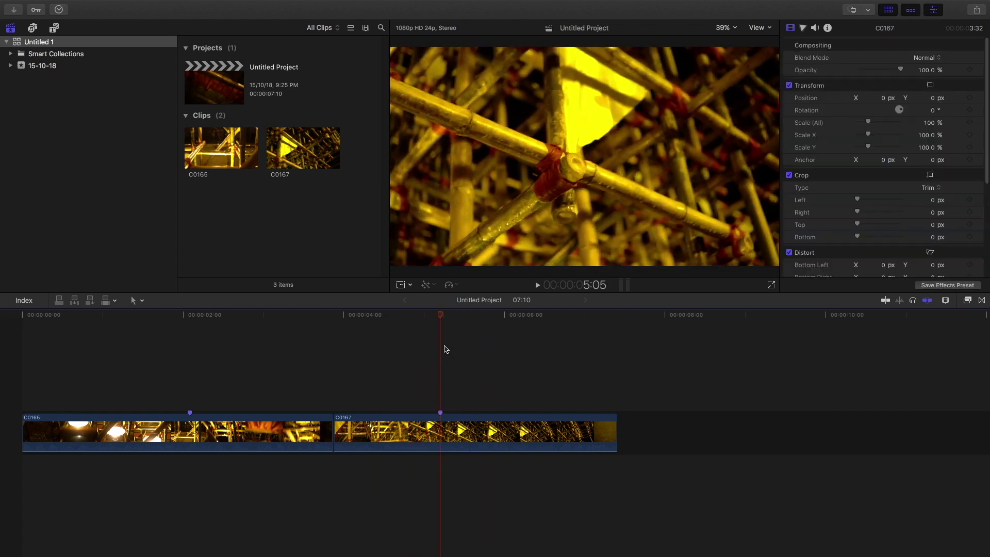
{"action": "mouse_move", "coordinate": [441, 318]}
{"action": "left_mouse_down"}
{"action": "mouse_move", "coordinate": [480, 327]}
{"action": "mouse_move", "coordinate": [193, 384]}
{"action": "left_mouse_up"}
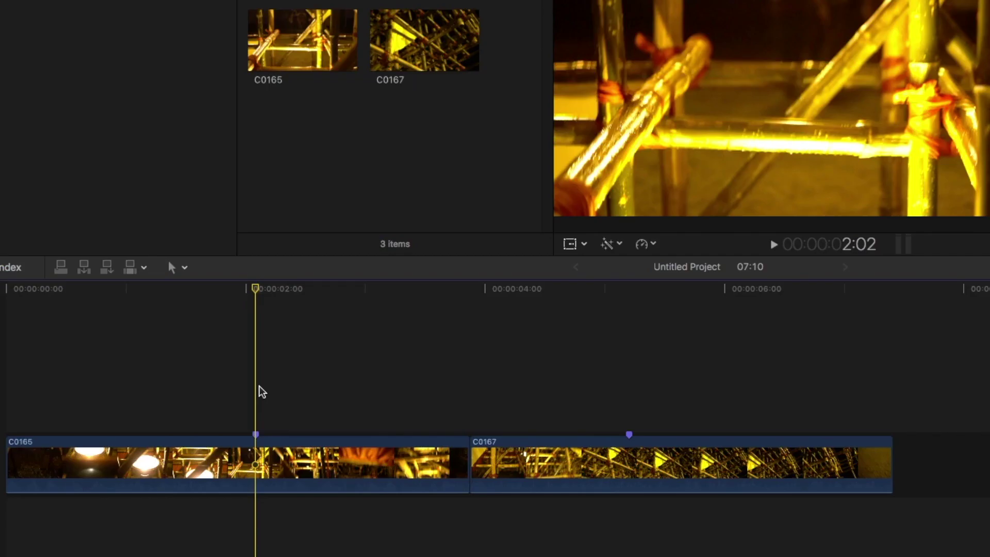
{"action": "key", "text": "ctrl+alt+r"}
{"action": "left_click", "coordinate": [539, 463]}
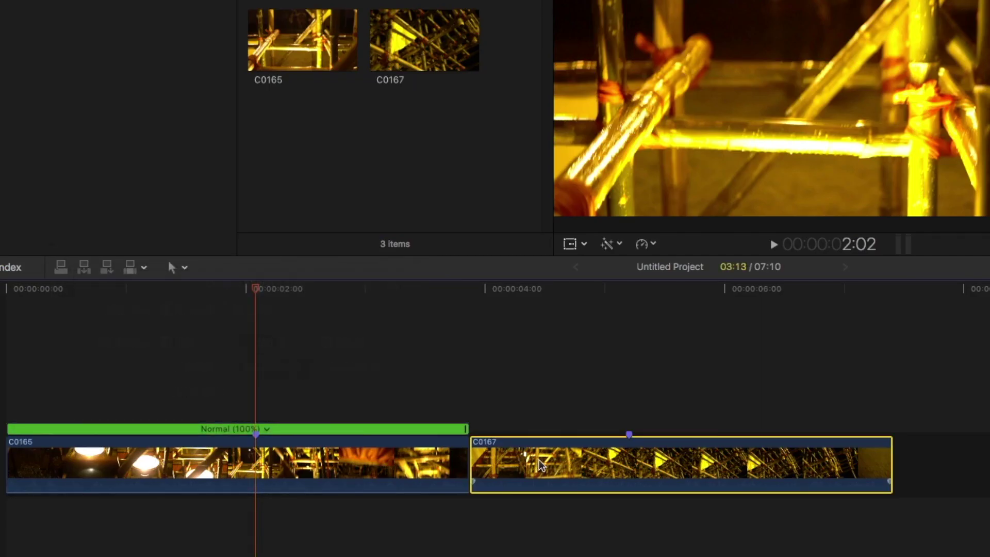
{"action": "key", "text": "ctrl+alt+r"}
{"action": "left_click", "coordinate": [255, 308]}
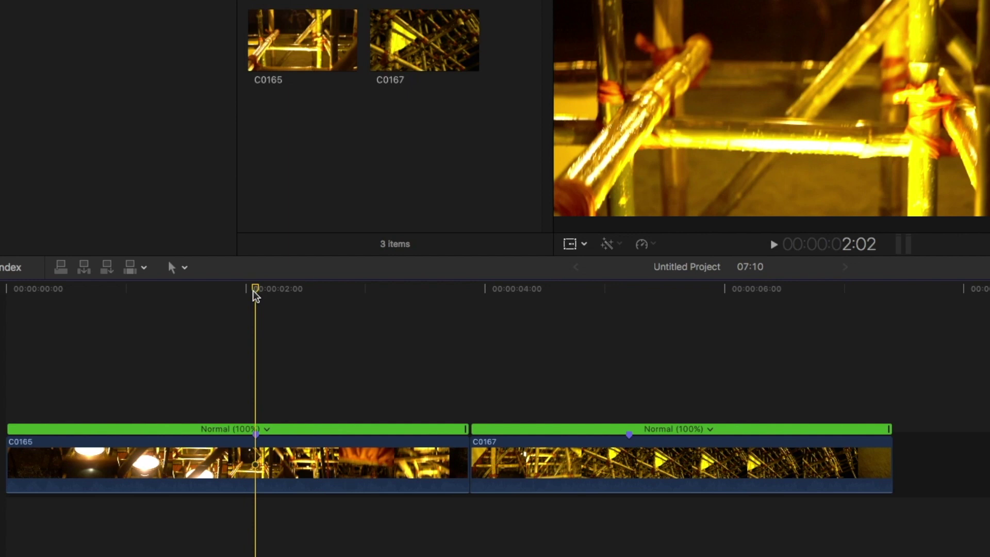
Blade the speed of C0165 and C0167 at their markers with Shift+B
{"action": "key", "text": "shift+b"}
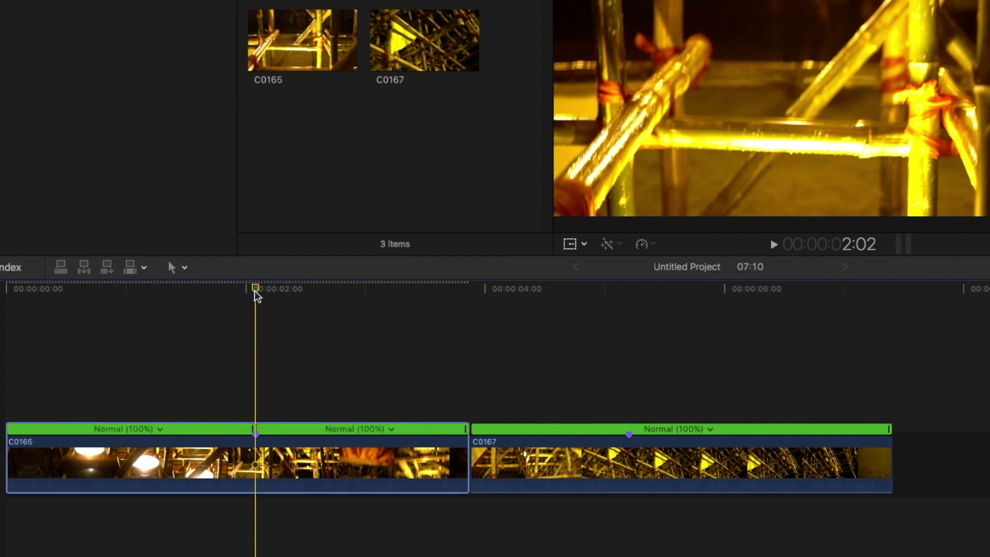
{"action": "left_click", "coordinate": [407, 314]}
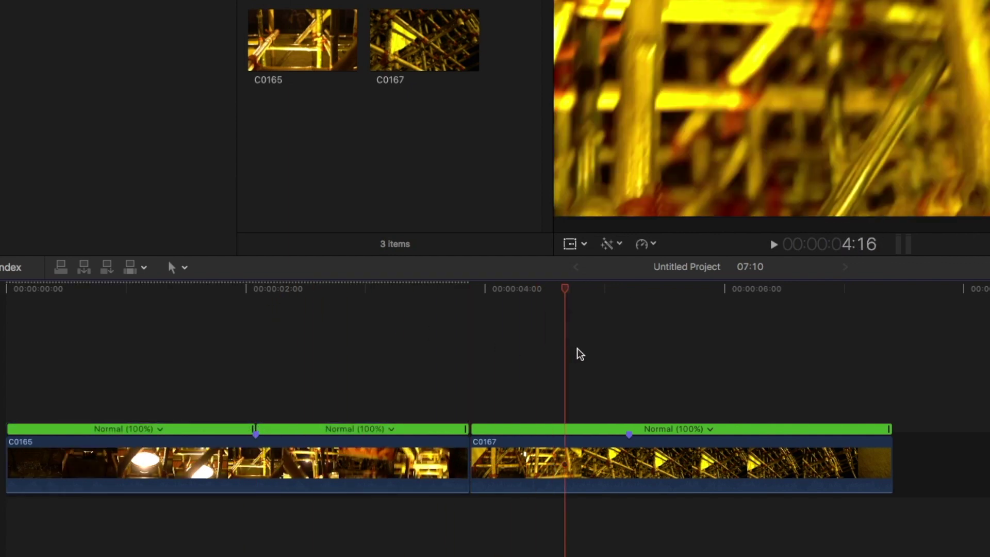
{"action": "key", "text": "shift+b"}
Drag retime handles: C0165 Slow (85%) then fast, C0167 464% then Slow (82%)
{"action": "left_click_drag", "start_coordinate": [466, 430], "coordinate": [268, 469]}
{"action": "left_click_drag", "start_coordinate": [418, 434], "coordinate": [305, 432]}
{"action": "left_click_drag", "start_coordinate": [567, 429], "coordinate": [622, 432]}
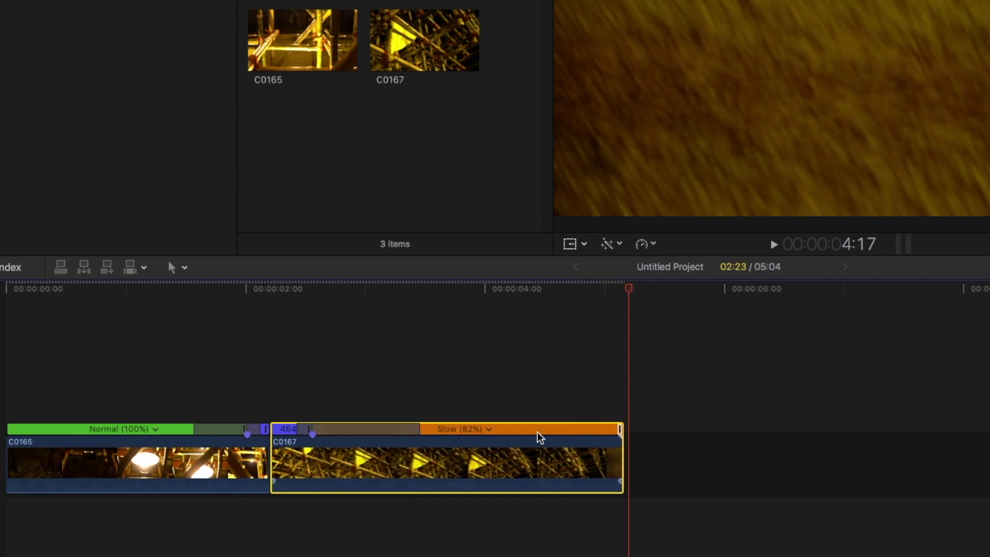
{"action": "left_click_drag", "start_coordinate": [248, 434], "coordinate": [292, 442]}
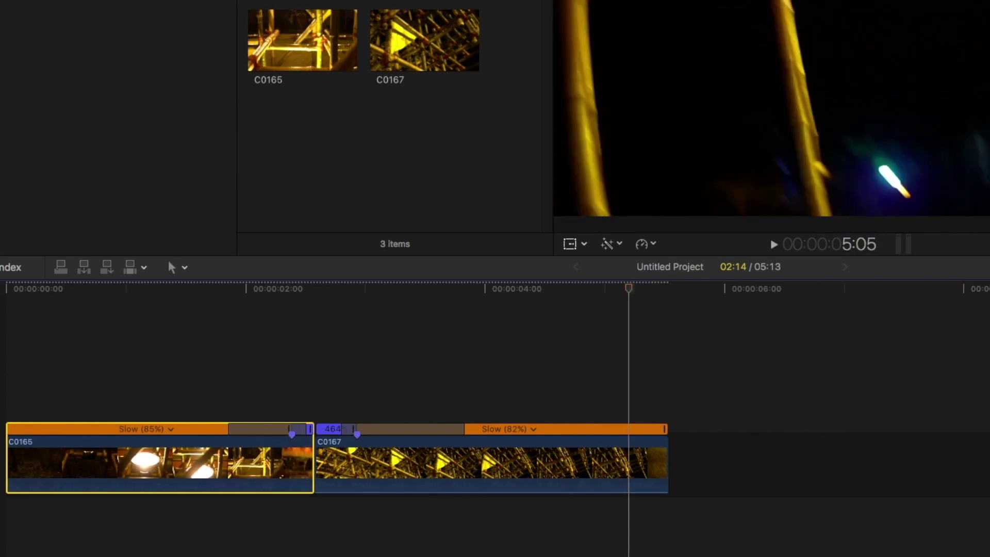
Play the speed-ramped edit from the start to preview it
{"action": "left_click", "coordinate": [91, 311]}
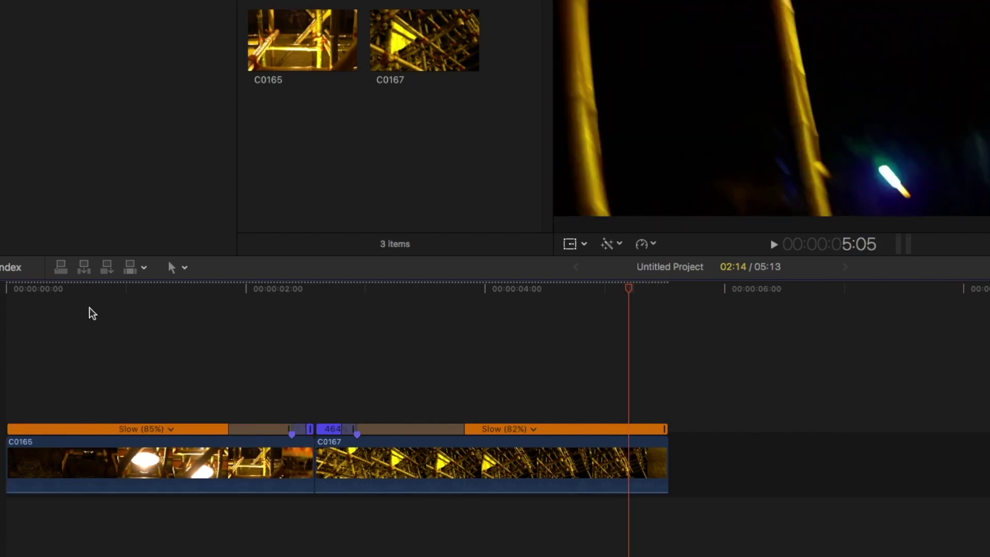
{"action": "key", "text": "space"}
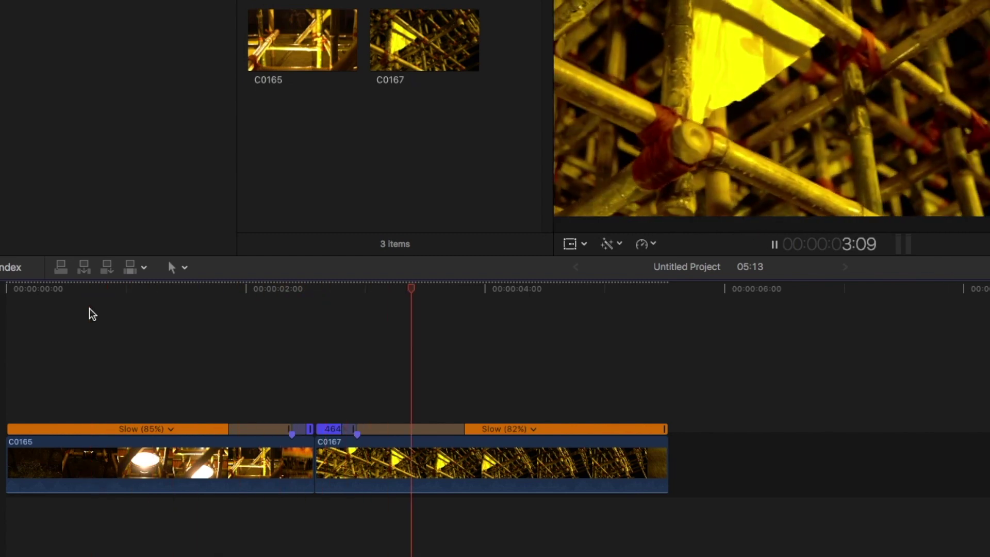
{"action": "key", "text": "space"}
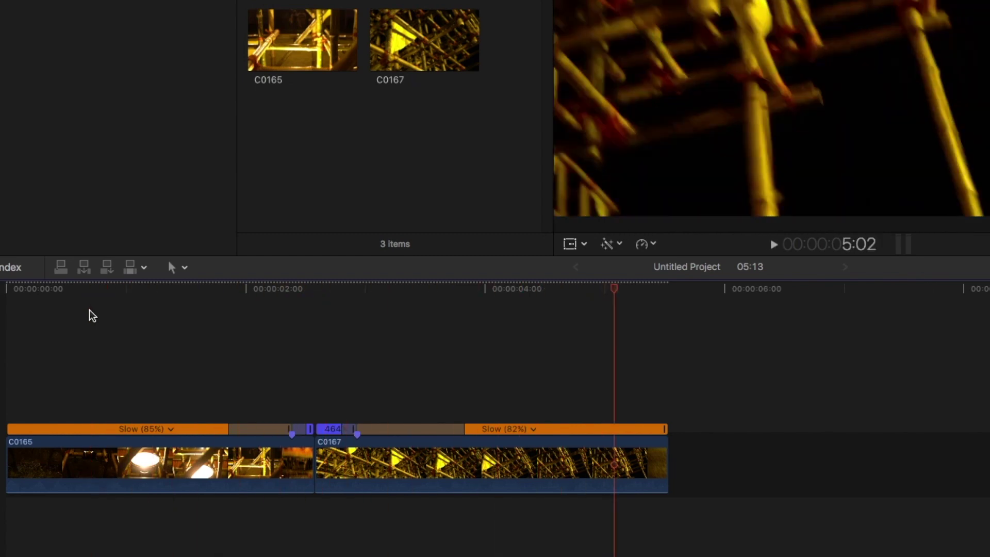
Park the playhead just before two seconds and open Background Tasks with Cmd+9
{"action": "left_click", "coordinate": [181, 302]}
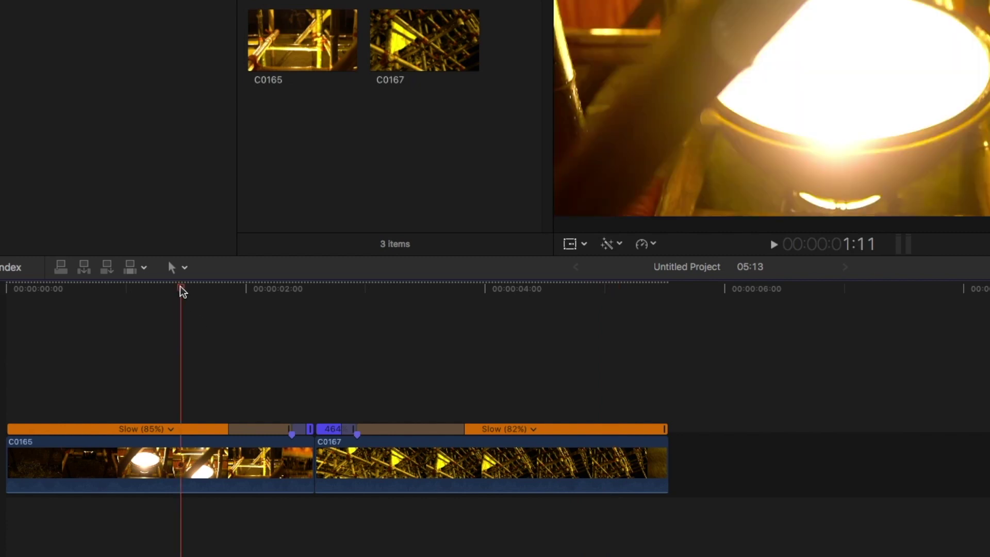
{"action": "left_click", "coordinate": [243, 300]}
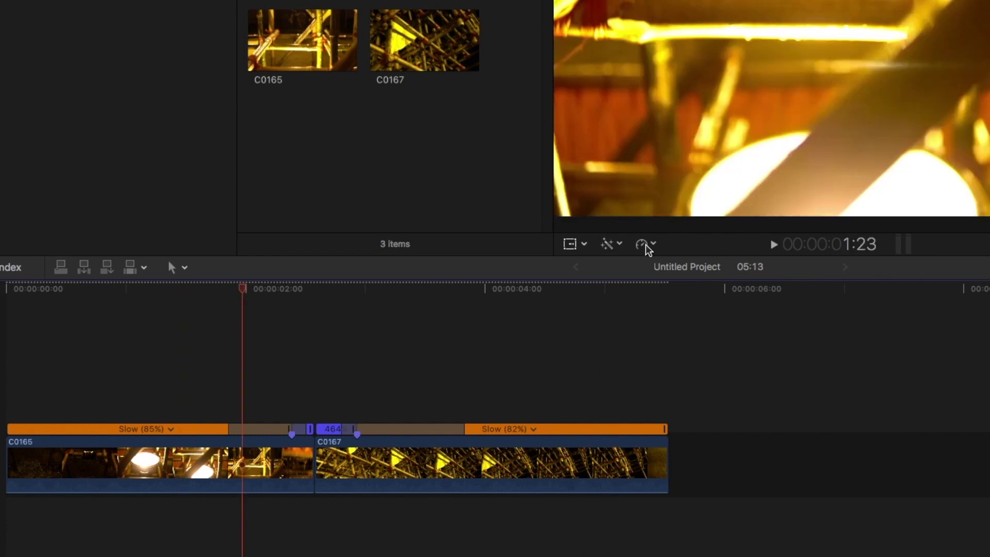
{"action": "key", "text": "super+9"}
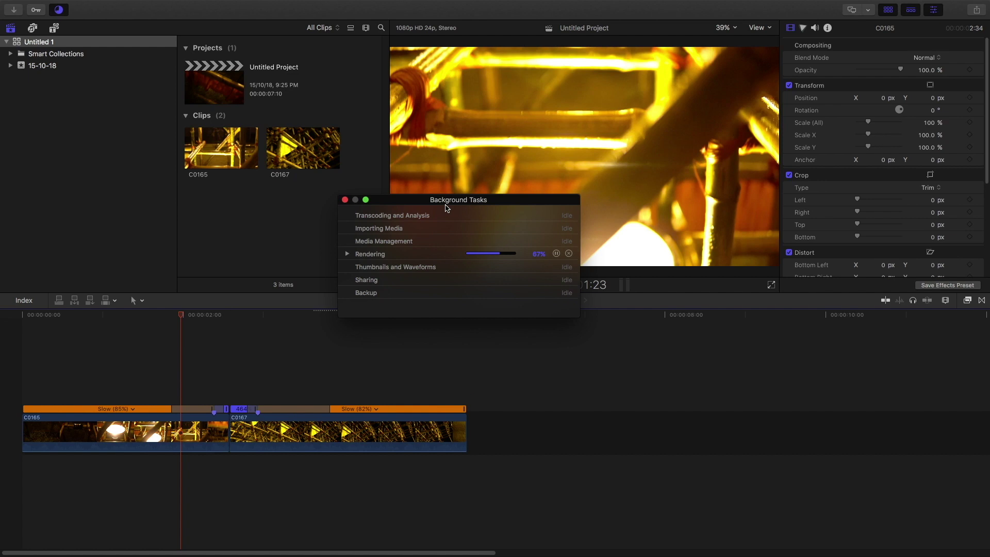
Close Background Tasks and play the finished ramped edit from near the start
{"action": "left_click", "coordinate": [345, 200]}
{"action": "left_click", "coordinate": [66, 322]}
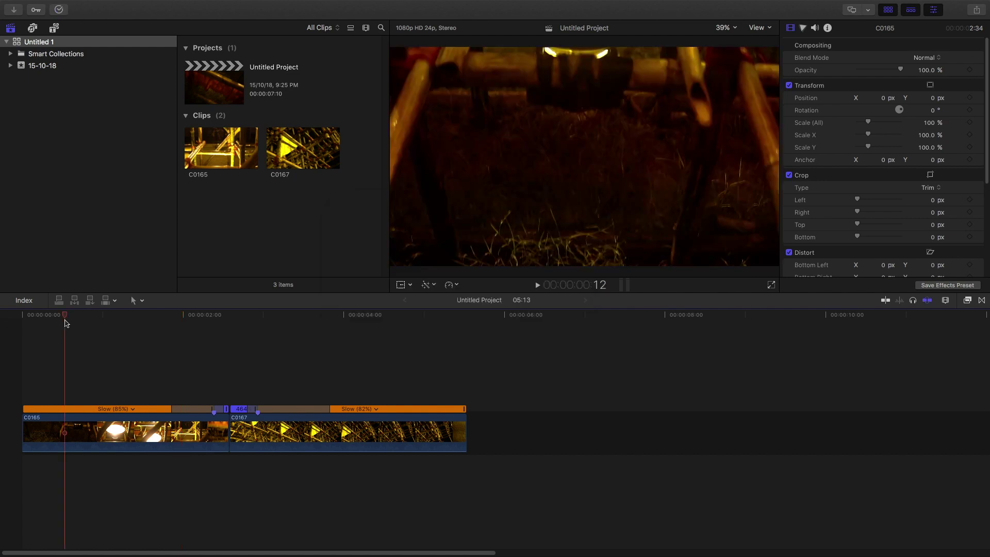
{"action": "key", "text": "space"}
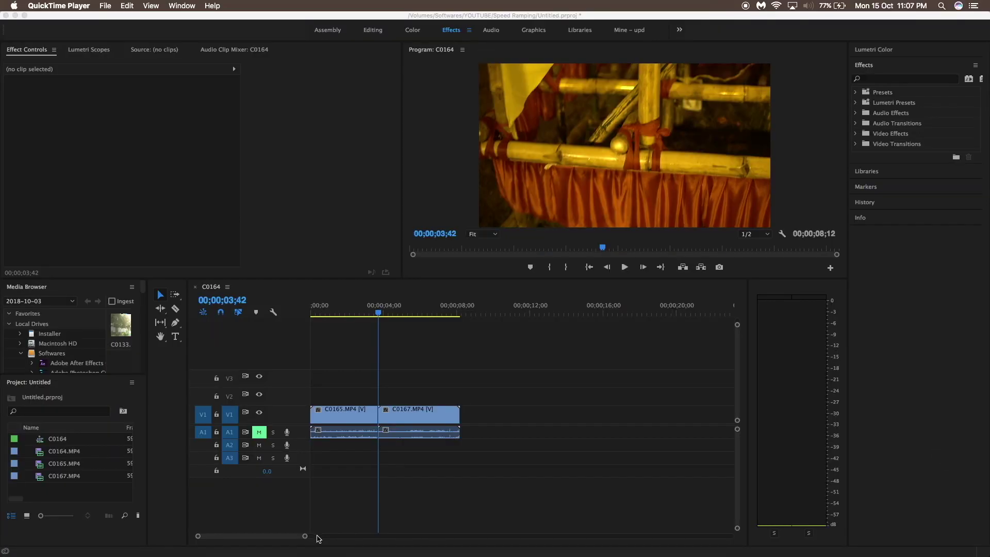
{"action": "mouse_move", "coordinate": [308, 539]}
{"action": "left_mouse_down"}
{"action": "mouse_move", "coordinate": [364, 540]}
{"action": "mouse_move", "coordinate": [309, 536]}
{"action": "mouse_move", "coordinate": [326, 536]}
{"action": "left_mouse_up"}
{"action": "left_click", "coordinate": [318, 314]}
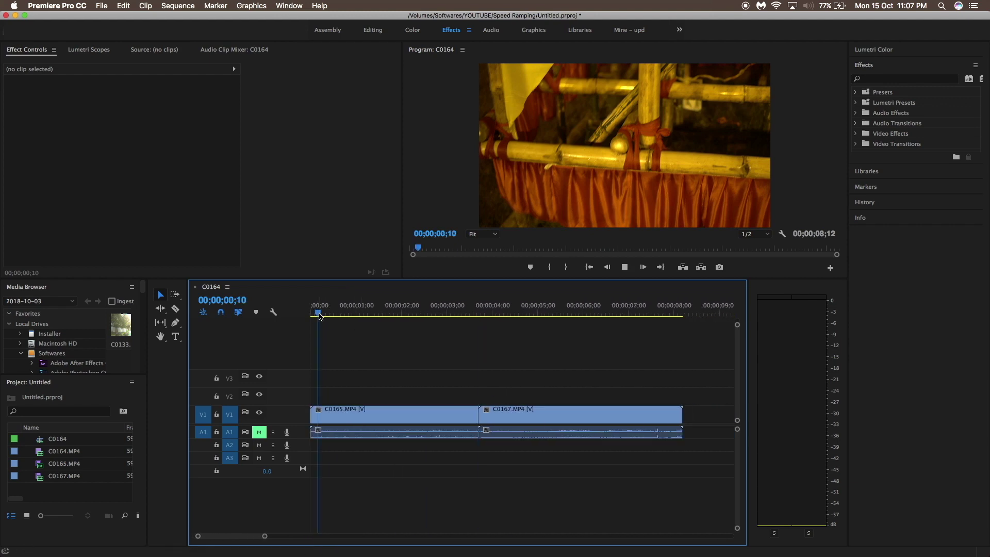
{"action": "key", "text": "space"}
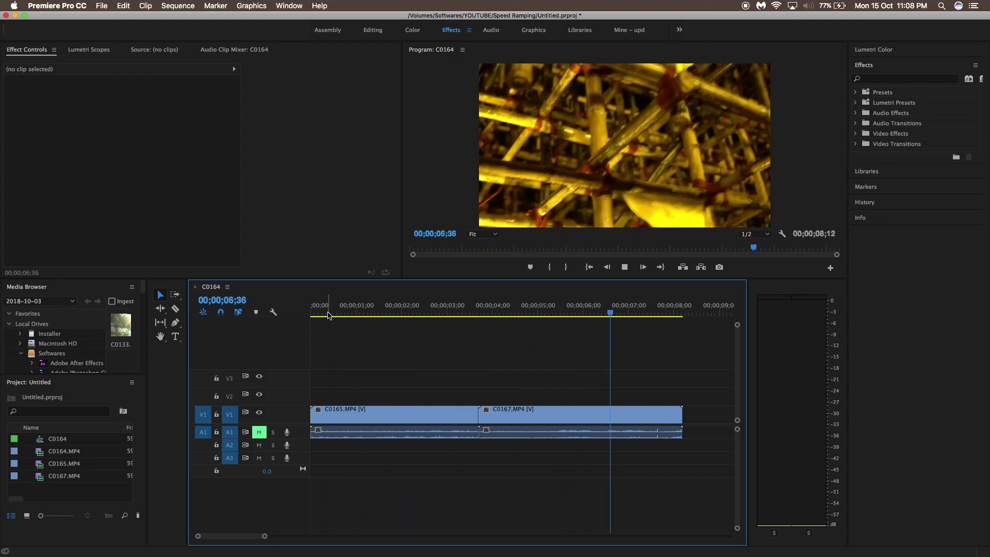
{"action": "key", "text": "space"}
{"action": "left_click_drag", "start_coordinate": [507, 314], "coordinate": [488, 317]}
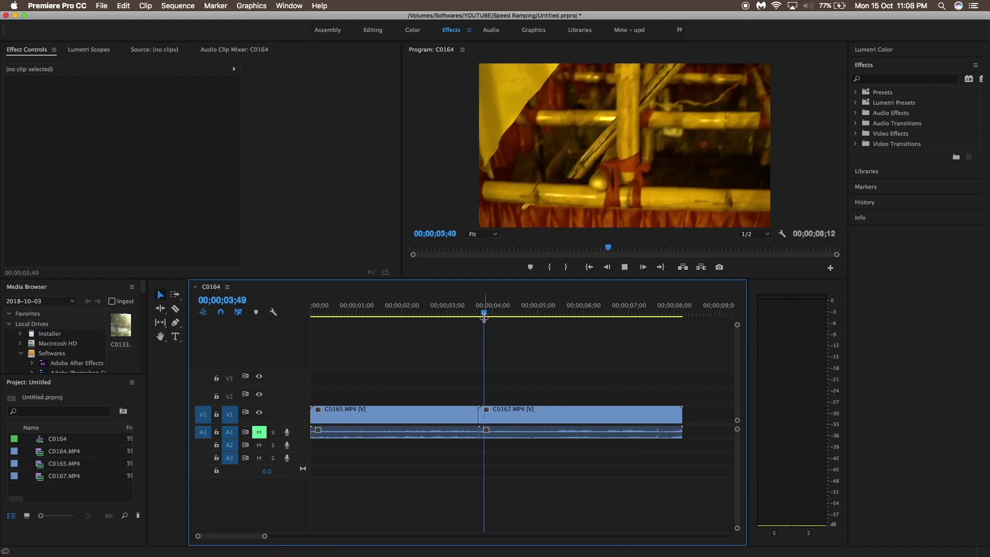
{"action": "key", "text": "space"}
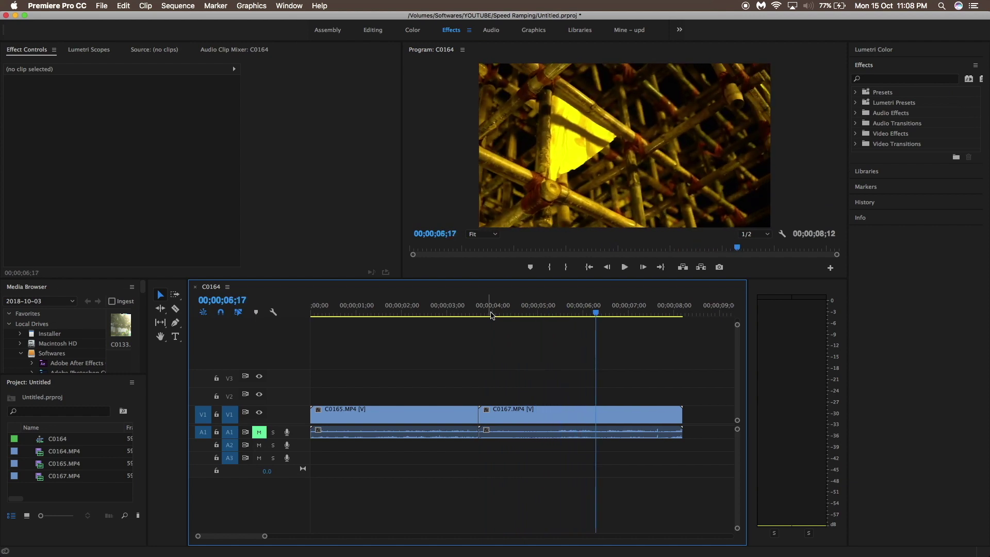
{"action": "left_click_drag", "start_coordinate": [499, 315], "coordinate": [383, 317]}
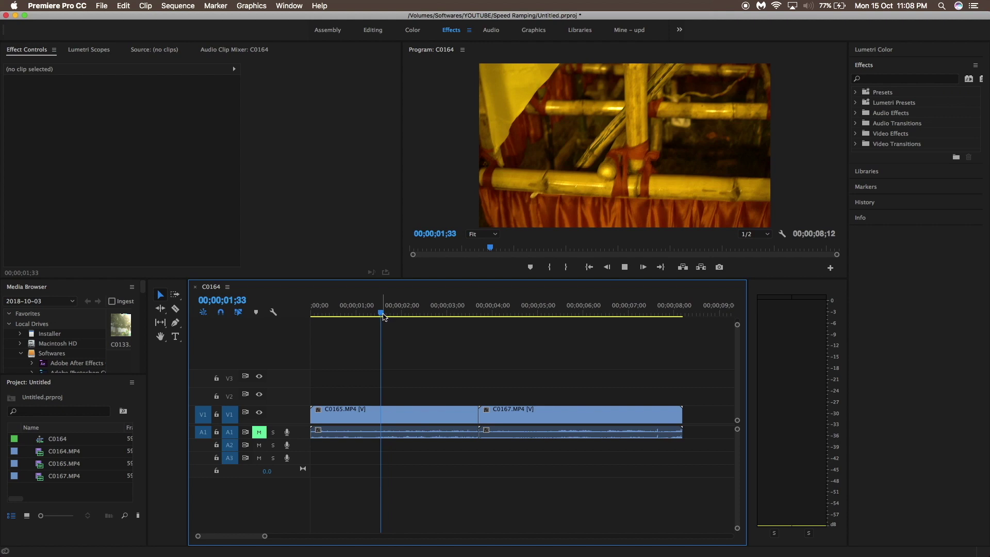
{"action": "key", "text": "space"}
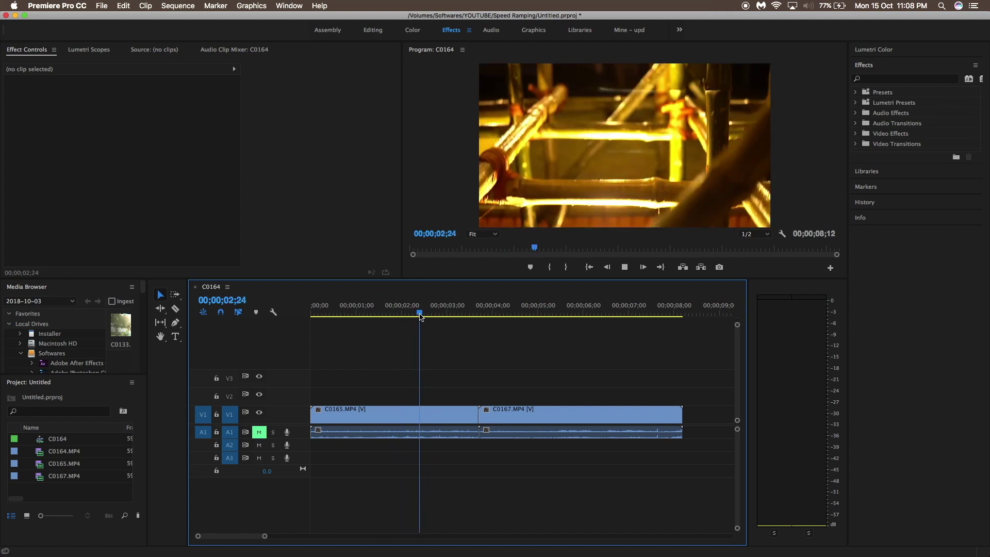
{"action": "mouse_move", "coordinate": [421, 317]}
{"action": "left_mouse_down"}
{"action": "mouse_move", "coordinate": [448, 315]}
{"action": "mouse_move", "coordinate": [424, 319]}
{"action": "left_mouse_up"}
Show C0165's Time Remapping > Speed line via Show Clip Keyframes
{"action": "left_click", "coordinate": [423, 417]}
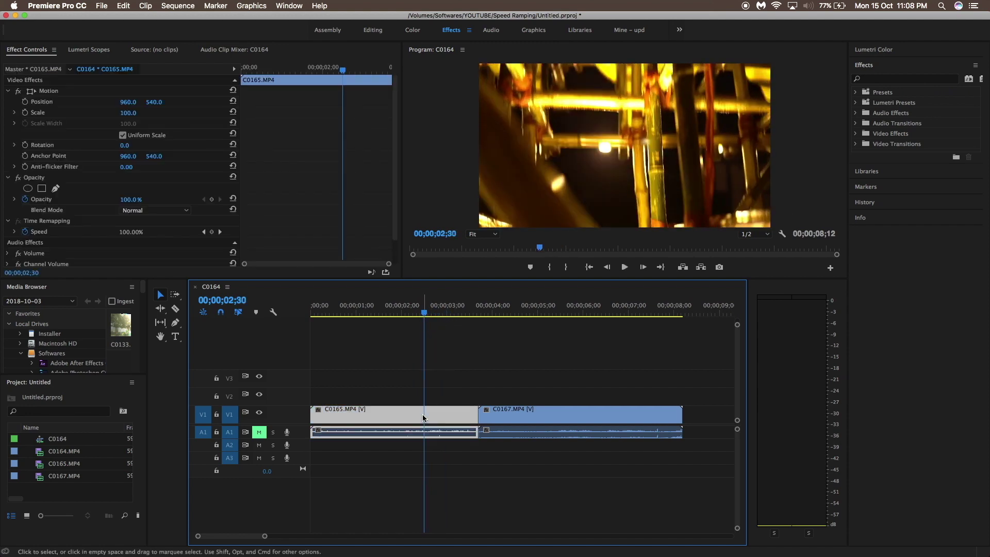
{"action": "right_click", "coordinate": [424, 418]}
{"action": "mouse_move", "coordinate": [495, 546]}
{"action": "mouse_move", "coordinate": [608, 546]}
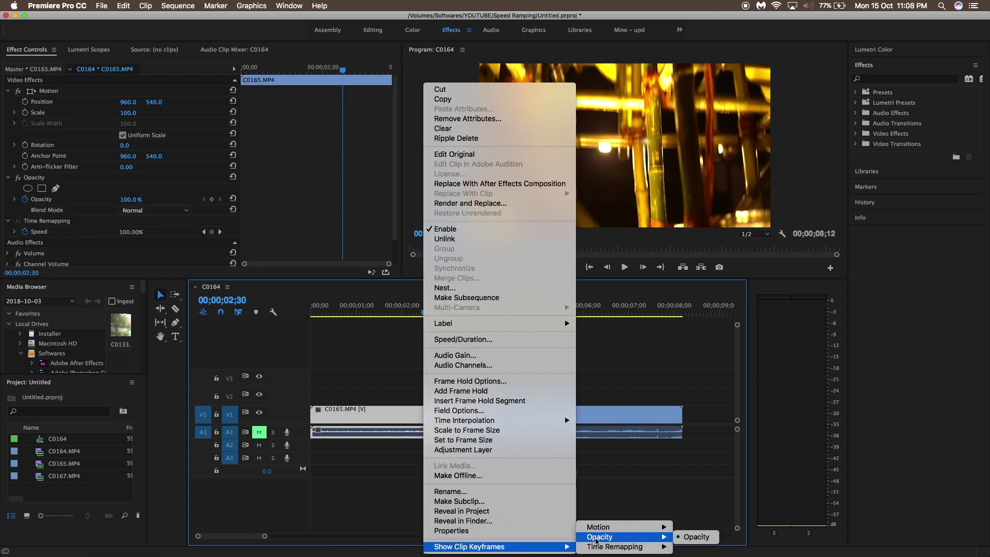
{"action": "left_click", "coordinate": [704, 546]}
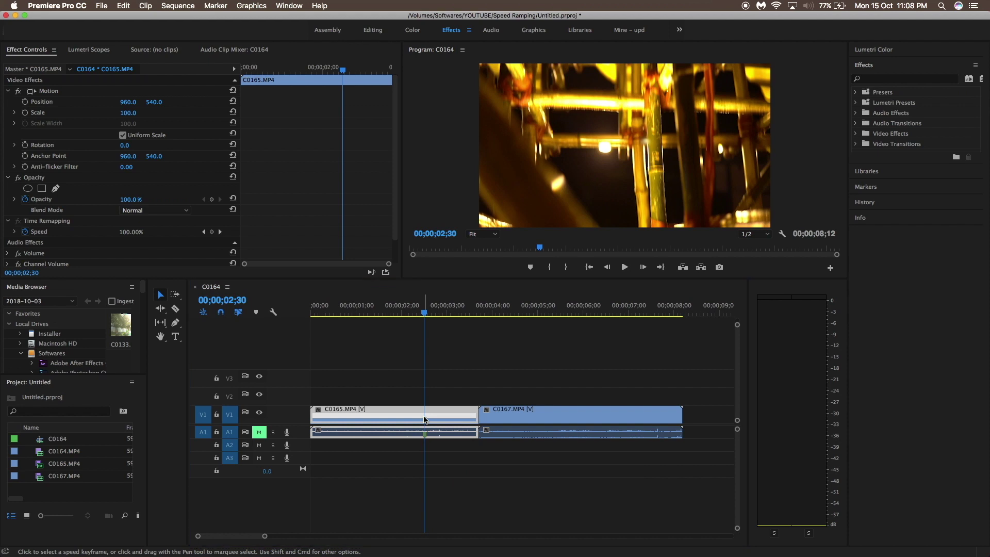
Add a marker at 02;30 and scrub ahead to find the next speed point
{"action": "key", "text": "m"}
{"action": "key", "text": "m"}
{"action": "left_click", "coordinate": [594, 118]}
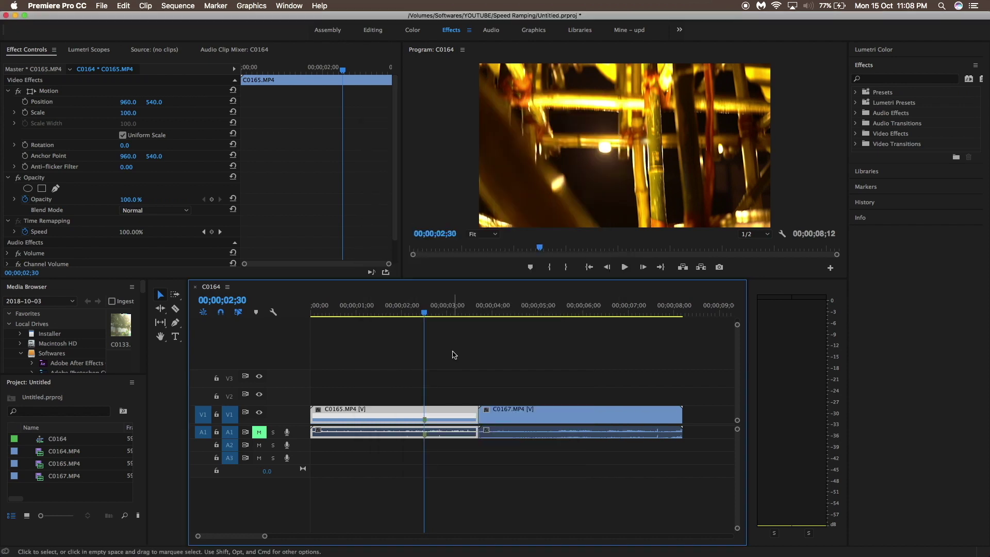
{"action": "left_click", "coordinate": [426, 315]}
{"action": "left_click_drag", "start_coordinate": [426, 315], "coordinate": [537, 324]}
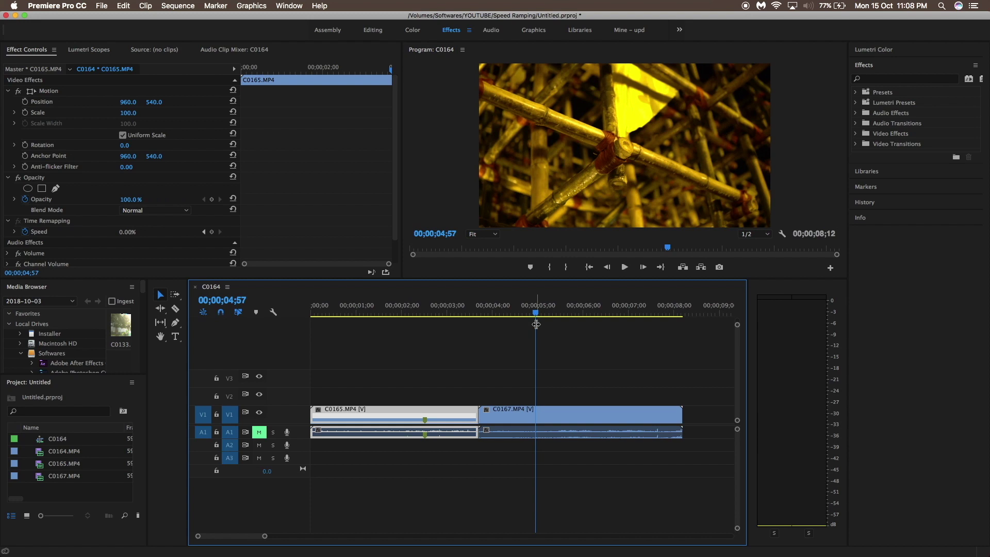
Show C0167's Time Remapping > Speed line via Show Clip Keyframes
{"action": "left_click", "coordinate": [535, 418]}
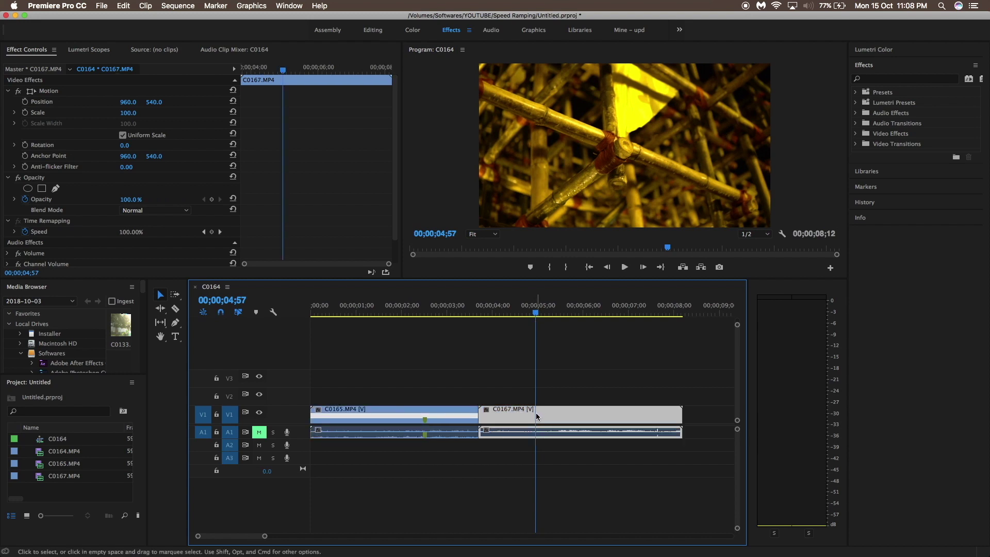
{"action": "right_click", "coordinate": [537, 416]}
{"action": "mouse_move", "coordinate": [645, 546]}
{"action": "mouse_move", "coordinate": [722, 547]}
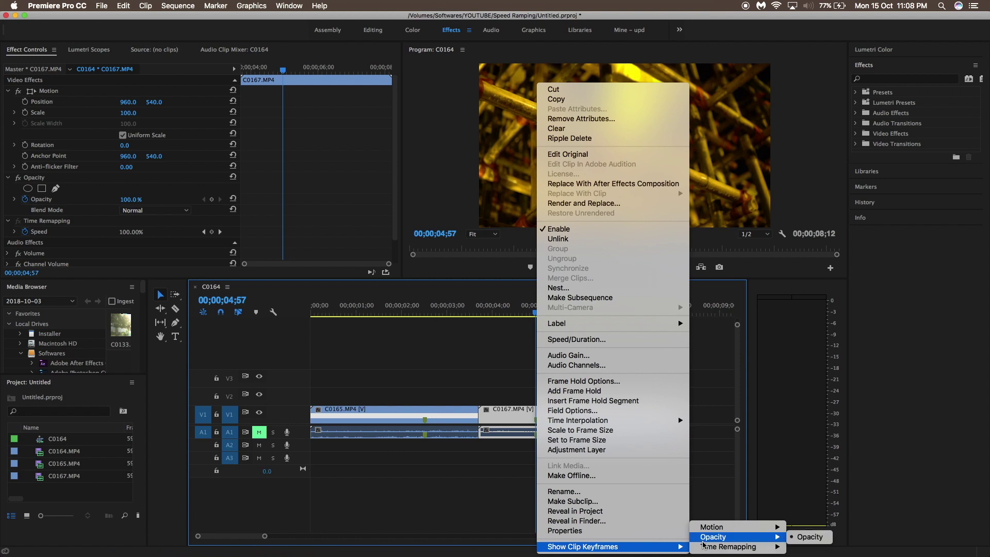
{"action": "left_click", "coordinate": [799, 549]}
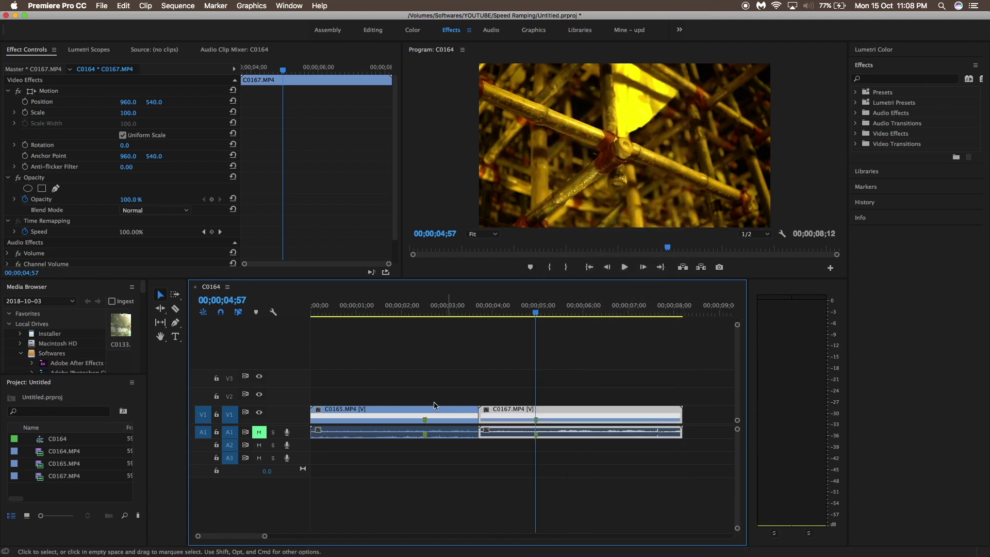
Make the V1 track taller and return the playhead to about 01;40
{"action": "left_click", "coordinate": [411, 396]}
{"action": "left_click_drag", "start_coordinate": [289, 406], "coordinate": [291, 388]}
{"action": "left_click", "coordinate": [386, 314]}
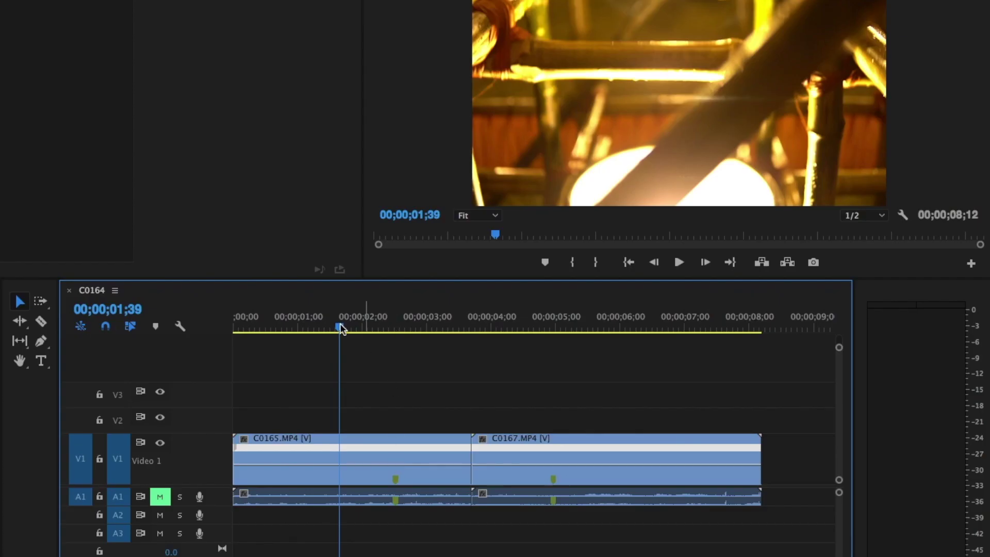
Add speed keyframes on C0165 and C0167 at their markers using the Pen tool
{"action": "left_click_drag", "start_coordinate": [341, 329], "coordinate": [392, 342]}
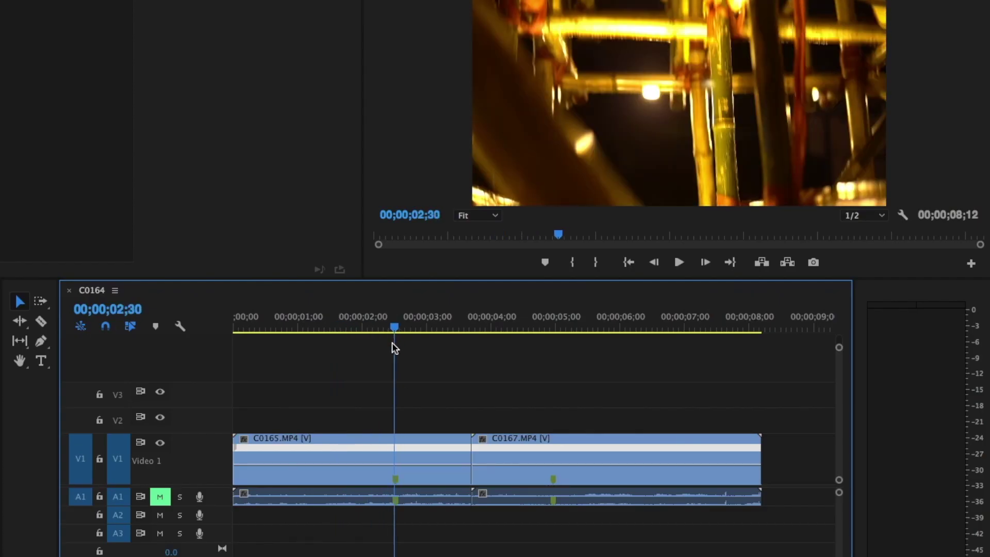
{"action": "left_click", "coordinate": [397, 467]}
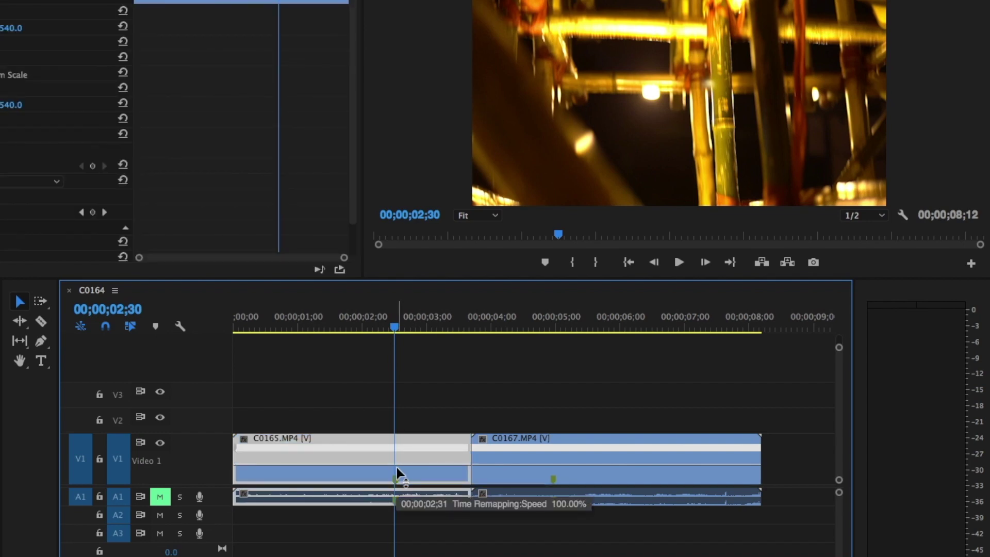
{"action": "key", "text": "p"}
{"action": "left_click", "coordinate": [397, 472]}
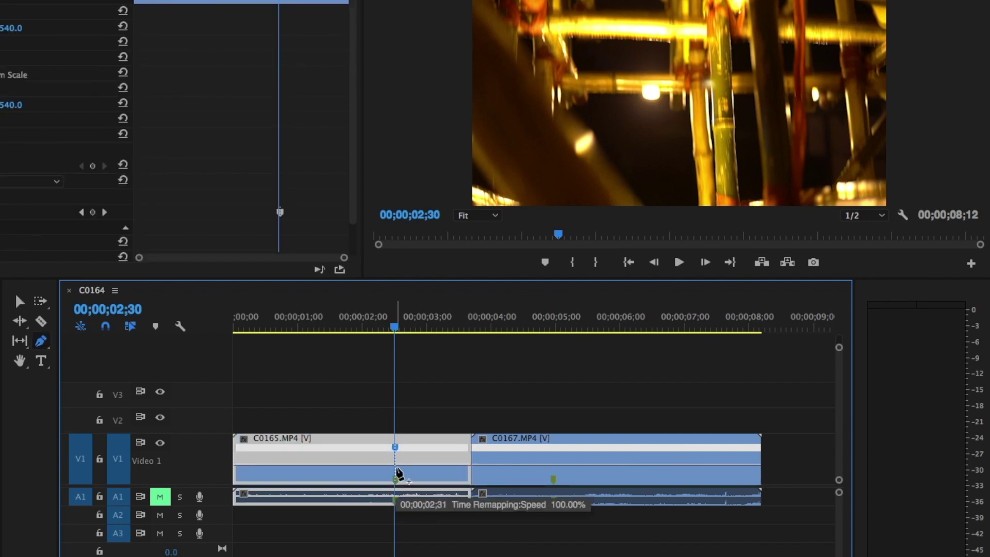
{"action": "left_click", "coordinate": [554, 470]}
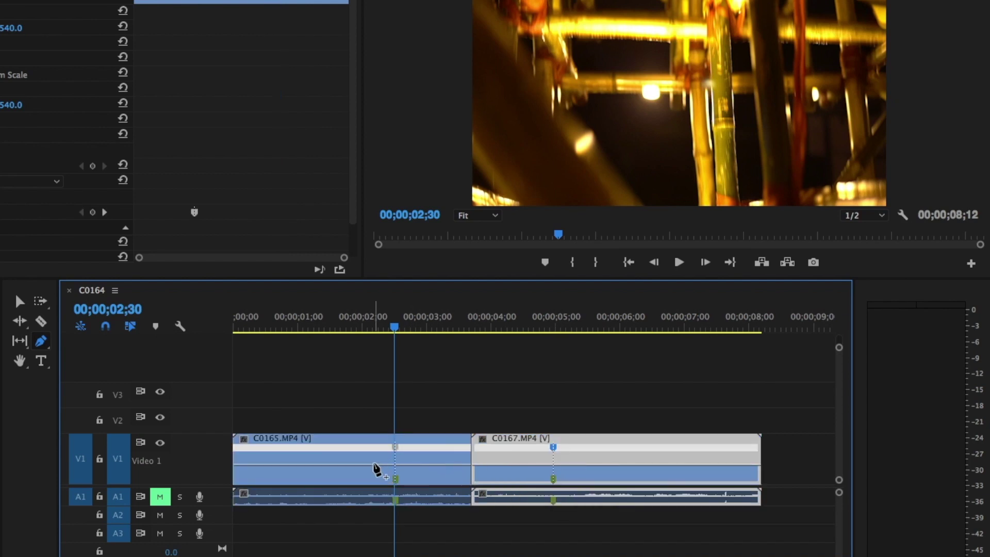
Raise C0165's speed after its 02;30 keyframe to about 548%
{"action": "key", "text": "v"}
{"action": "left_click", "coordinate": [431, 469]}
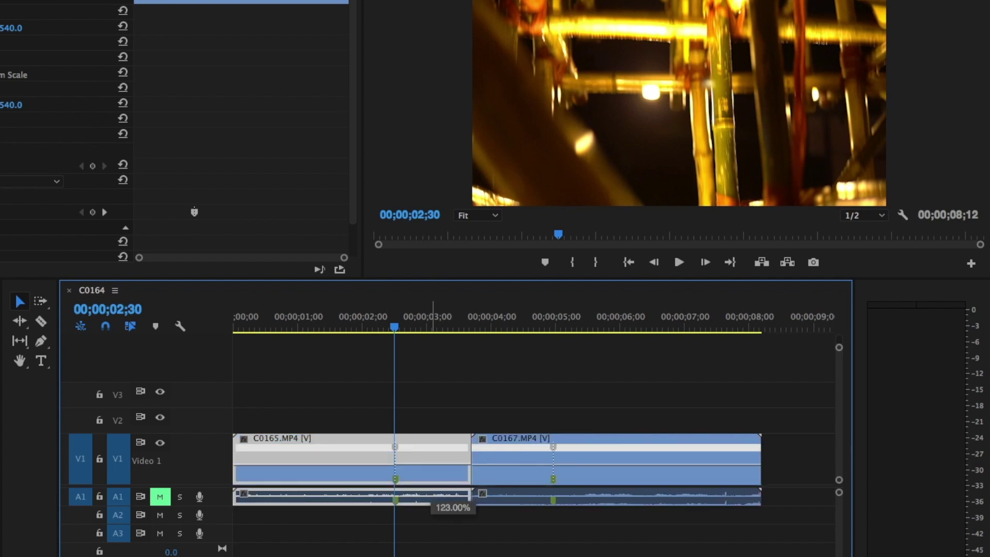
{"action": "left_click_drag", "start_coordinate": [408, 462], "coordinate": [408, 449]}
Finish speeding up C0165 and trim its audio end to match the shortened video
{"action": "left_click_drag", "start_coordinate": [409, 445], "coordinate": [408, 446]}
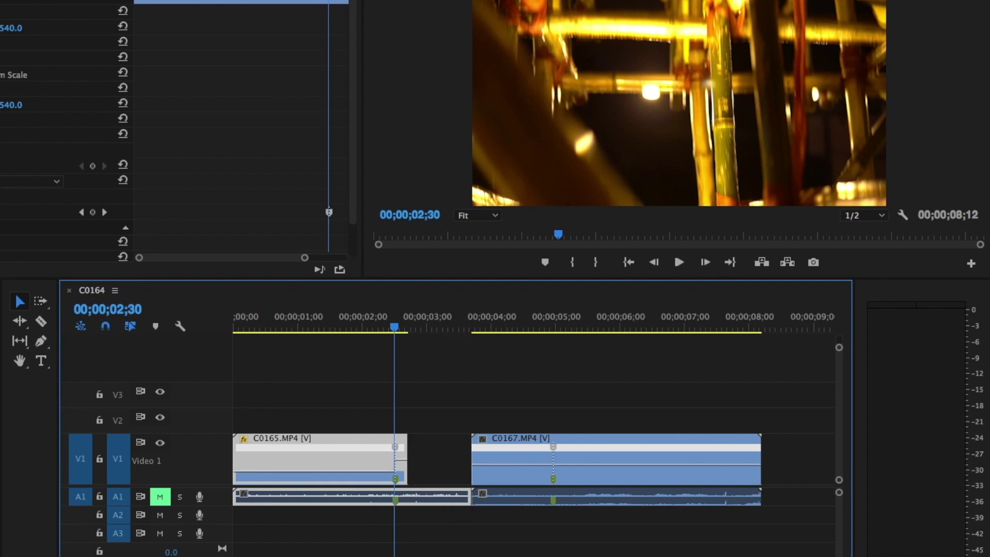
{"action": "left_click_drag", "start_coordinate": [464, 493], "coordinate": [414, 497]}
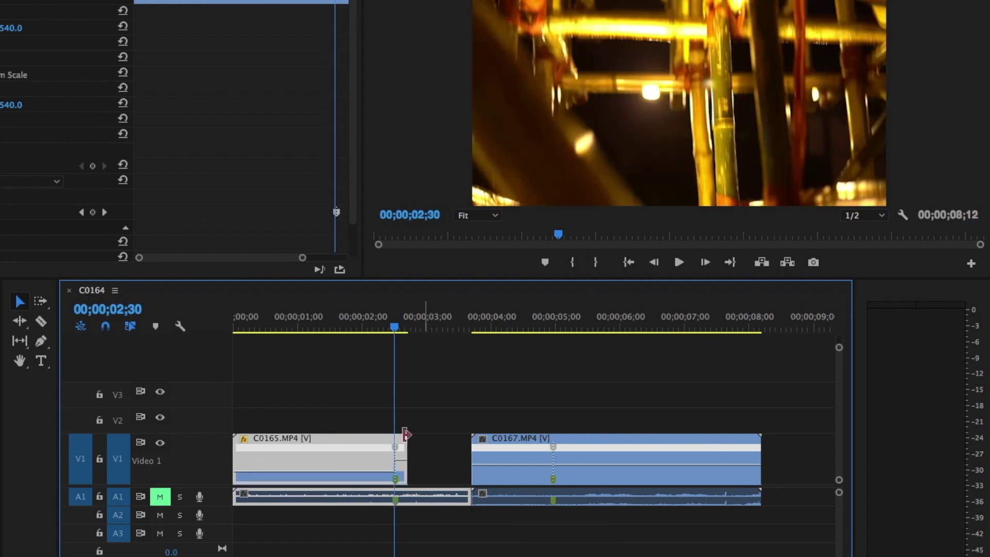
{"action": "left_click", "coordinate": [381, 397]}
Zoom the timeline in and back out to check both clips, then select C0167
{"action": "key", "text": "equal"}
{"action": "key", "text": "equal"}
{"action": "key", "text": "equal"}
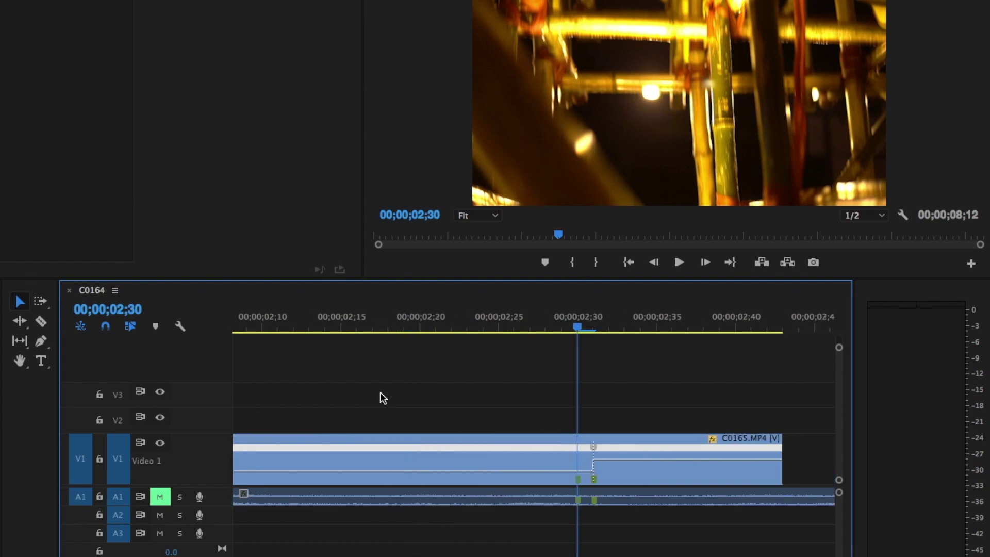
{"action": "key", "text": "minus"}
{"action": "key", "text": "minus"}
{"action": "key", "text": "minus"}
{"action": "key", "text": "minus"}
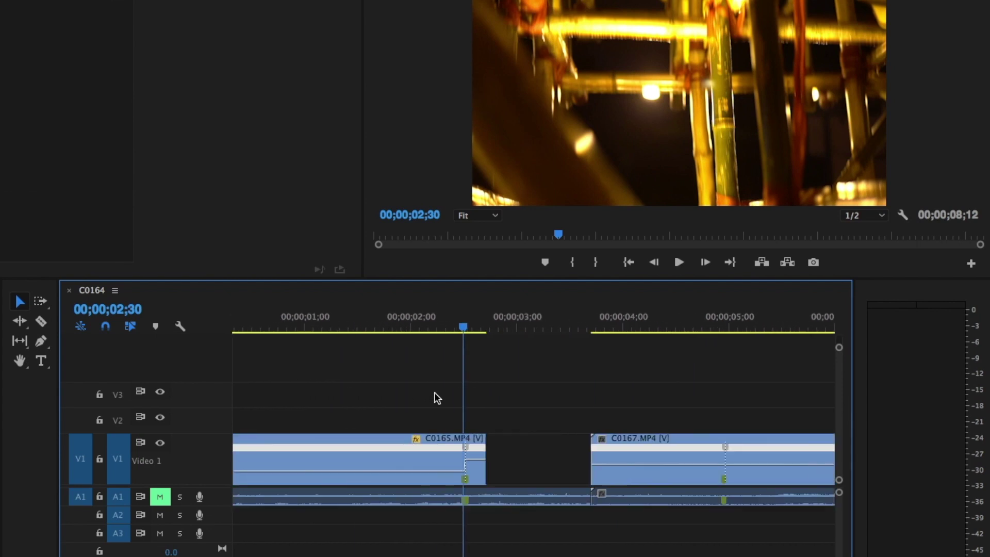
{"action": "left_click", "coordinate": [648, 463]}
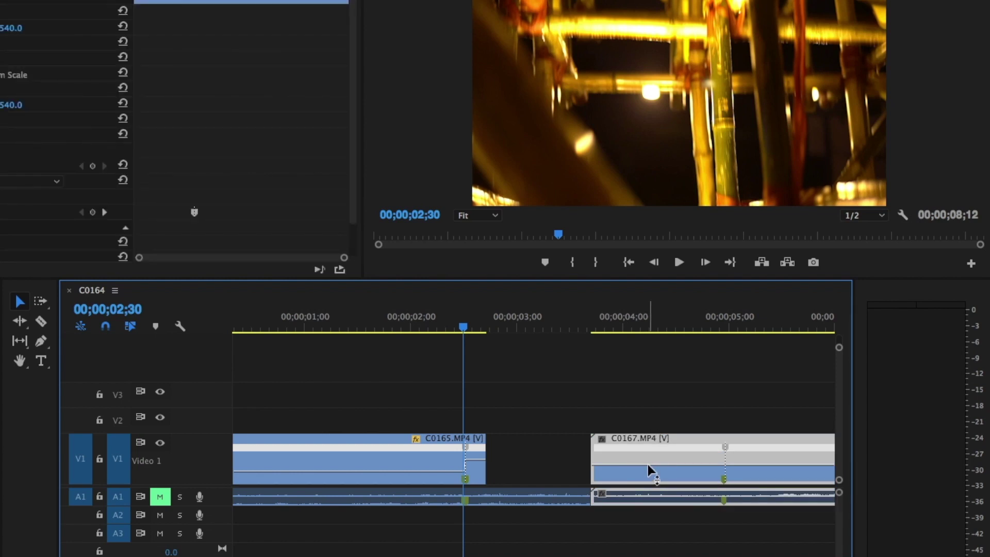
Speed up C0167's opening section and zoom in on the cut between the clips
{"action": "left_click_drag", "start_coordinate": [647, 460], "coordinate": [556, 446]}
{"action": "key", "text": "z"}
{"action": "left_click", "coordinate": [474, 454]}
{"action": "left_click", "coordinate": [521, 464]}
{"action": "left_click", "coordinate": [519, 464]}
{"action": "left_click", "coordinate": [511, 464]}
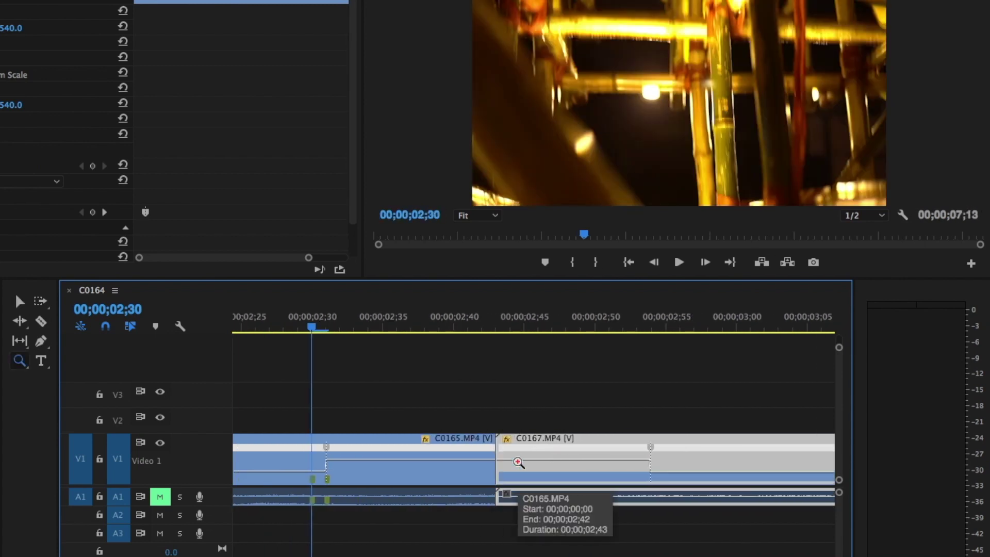
{"action": "left_click", "coordinate": [482, 466]}
Split C0165's speed keyframe into a gradual ramp of about six frames after 02;30
{"action": "key", "text": "v"}
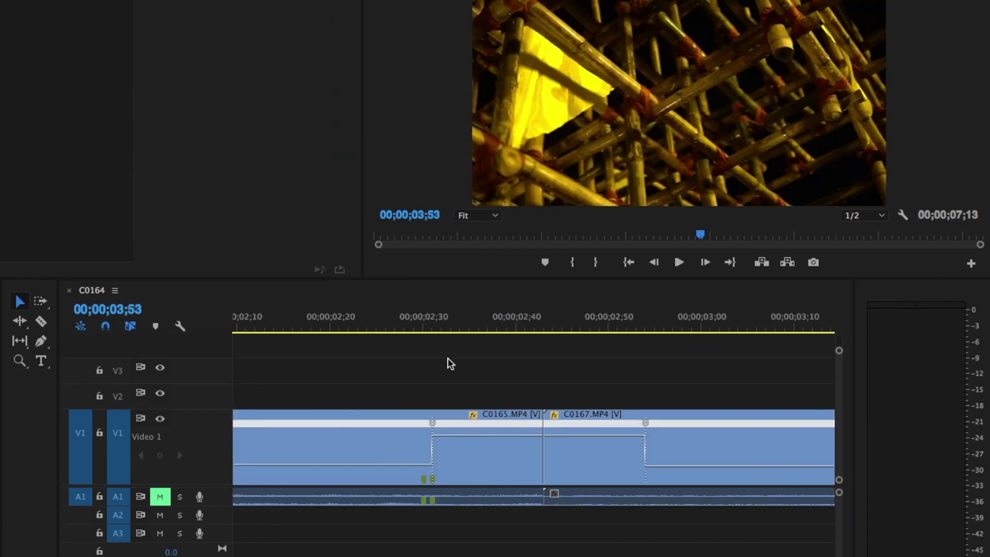
{"action": "left_click", "coordinate": [426, 356]}
{"action": "mouse_move", "coordinate": [424, 329]}
{"action": "left_mouse_down"}
{"action": "mouse_move", "coordinate": [462, 335]}
{"action": "mouse_move", "coordinate": [404, 329]}
{"action": "left_mouse_up"}
{"action": "left_click_drag", "start_coordinate": [435, 427], "coordinate": [483, 440]}
Split C0167's speed keyframe into a gradual ramp near 02;55 and try curving it
{"action": "left_click", "coordinate": [651, 425]}
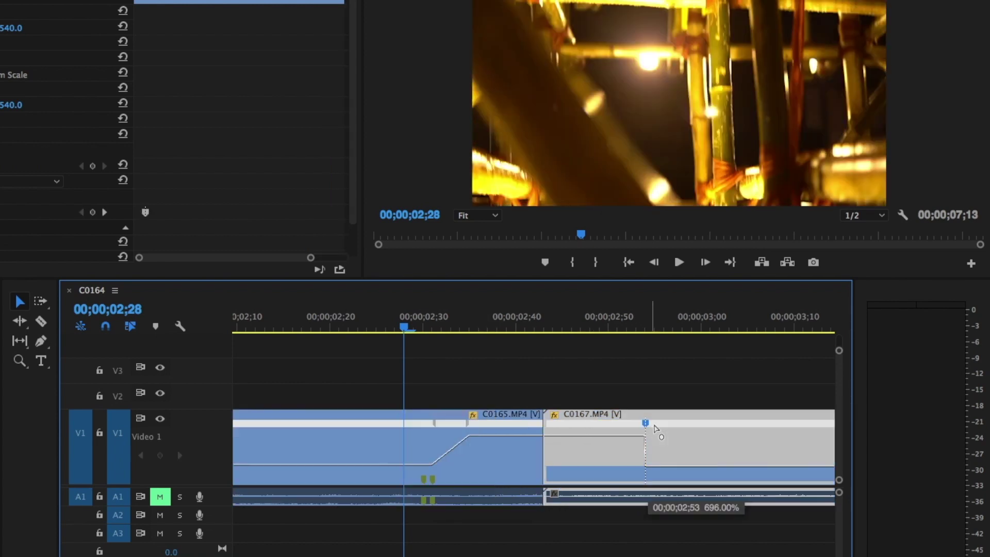
{"action": "left_click_drag", "start_coordinate": [660, 429], "coordinate": [683, 439]}
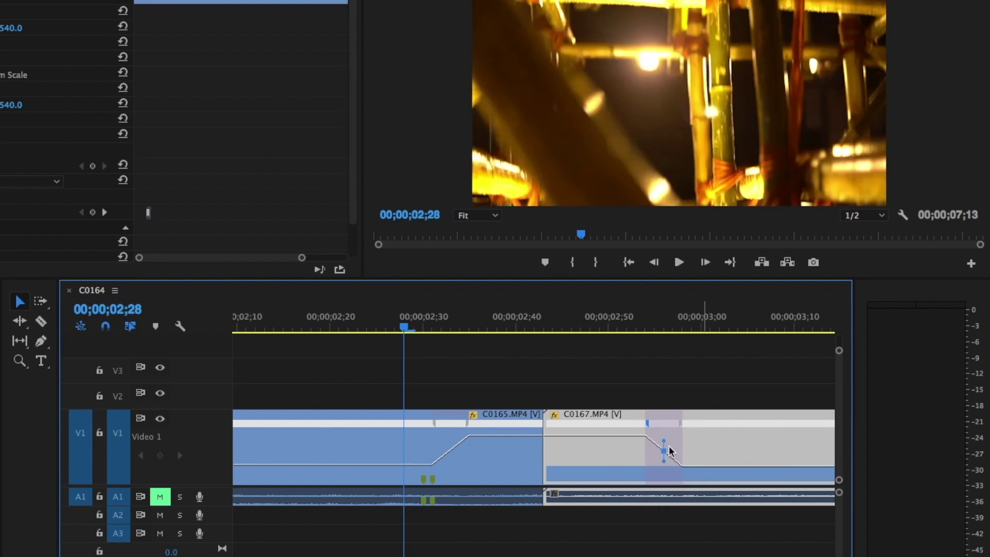
{"action": "left_click_drag", "start_coordinate": [664, 442], "coordinate": [654, 448]}
{"action": "key", "text": "ctrl+z"}
{"action": "key", "text": "ctrl+shift+z"}
{"action": "key", "text": "ctrl+z"}
Curve C0165's speed ramp into a smooth S-shape with its Bezier handle
{"action": "left_click", "coordinate": [461, 440]}
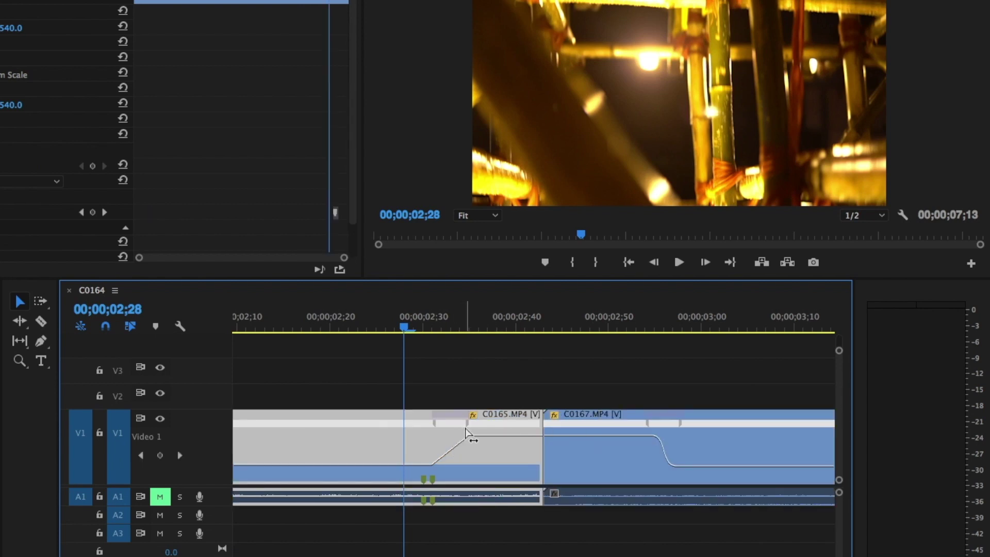
{"action": "left_click", "coordinate": [467, 428]}
{"action": "mouse_move", "coordinate": [452, 440]}
{"action": "left_mouse_down"}
{"action": "mouse_move", "coordinate": [469, 442]}
{"action": "mouse_move", "coordinate": [459, 443]}
{"action": "left_mouse_up"}
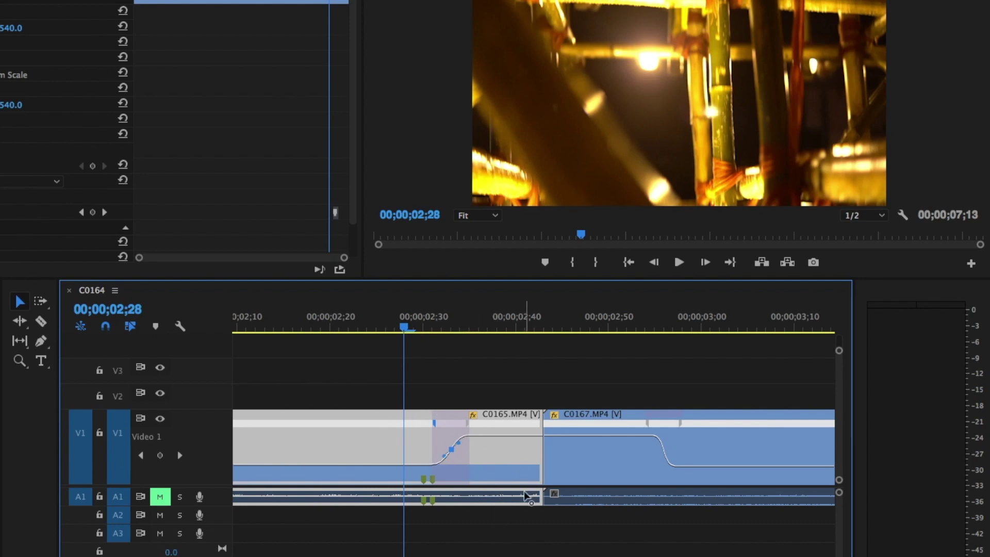
{"action": "left_click", "coordinate": [468, 374]}
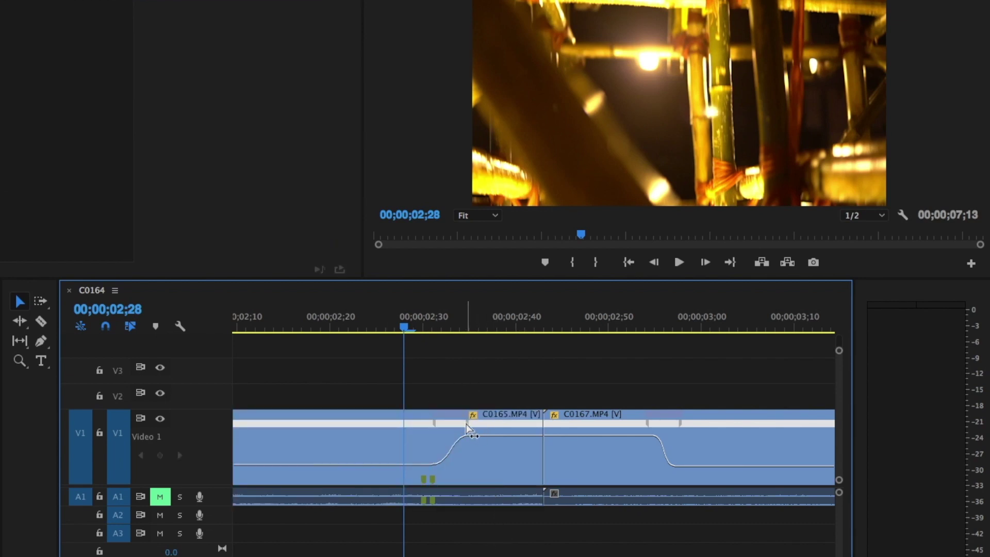